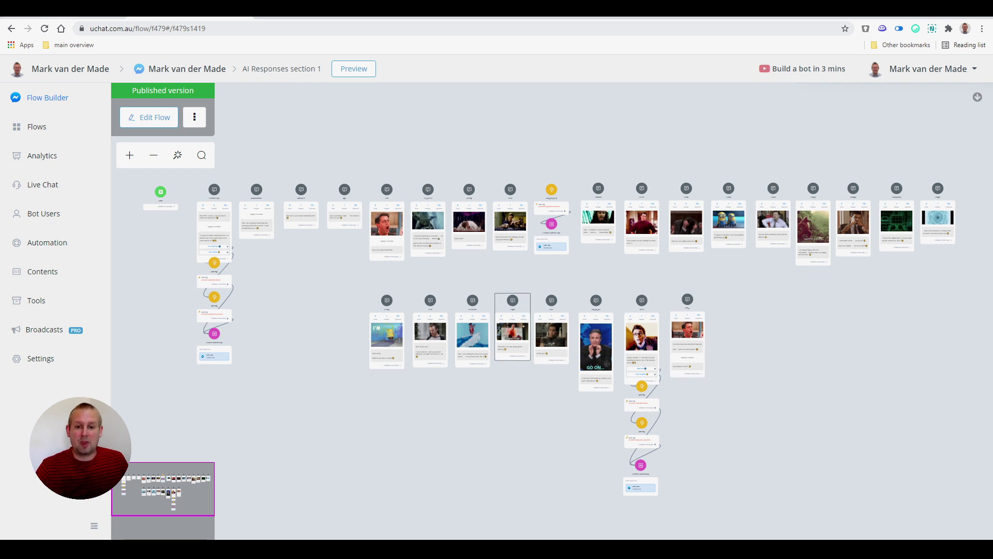
# Switch to the Dialogflow agent's intents and browse the catalogue of prebuilt agents.
pyautogui.click(285, 17)
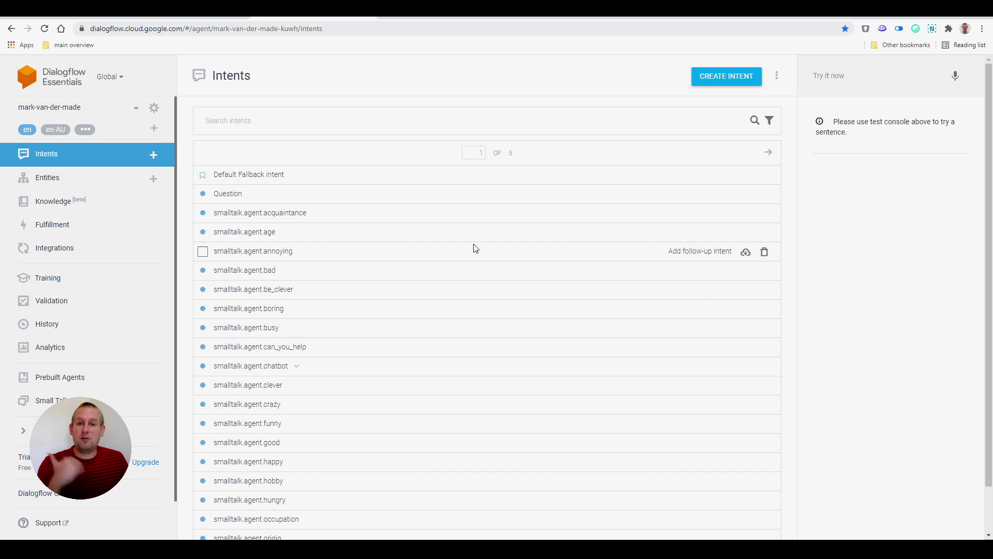
pyautogui.scroll(-1, 474, 249)
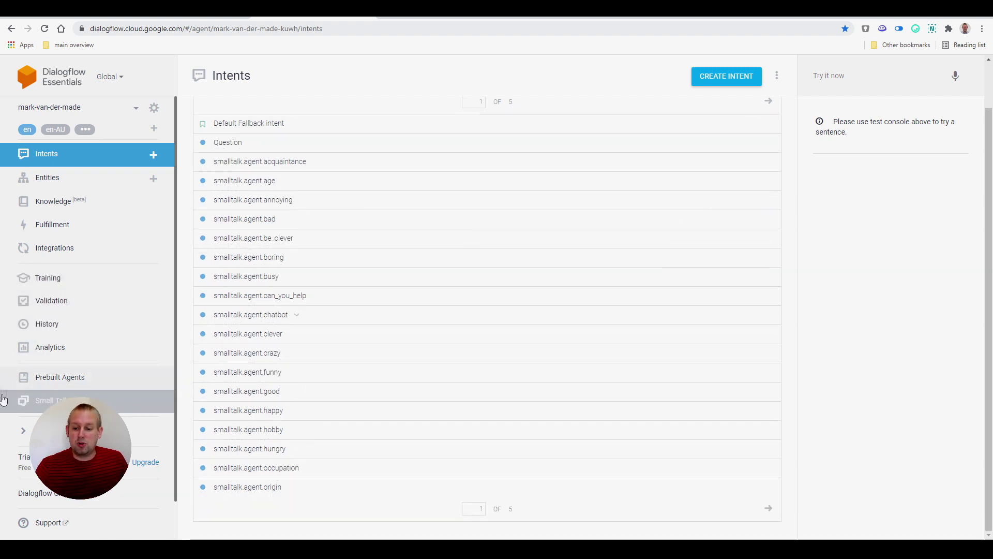
pyautogui.click(99, 382)
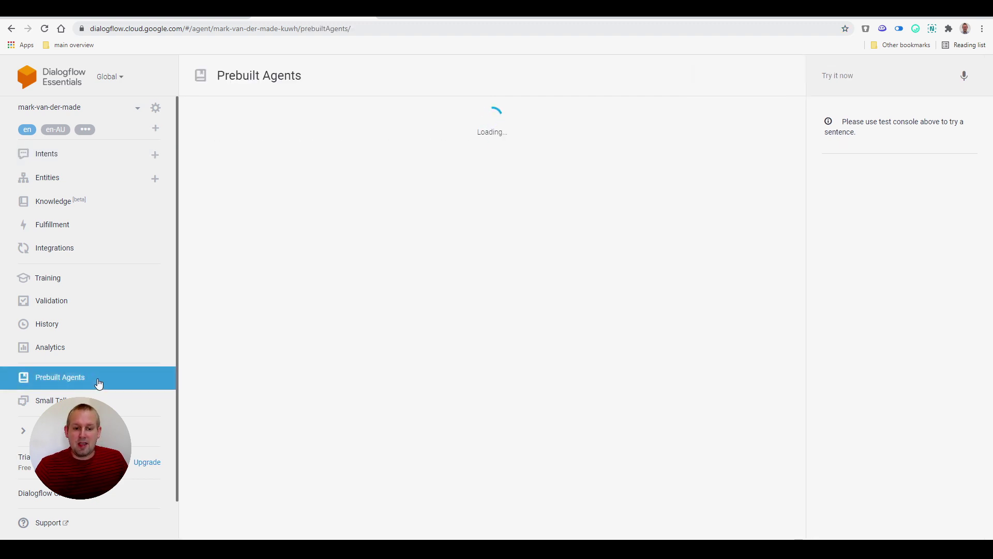
pyautogui.moveTo(423, 228)
pyautogui.scroll(-2, 424, 228)
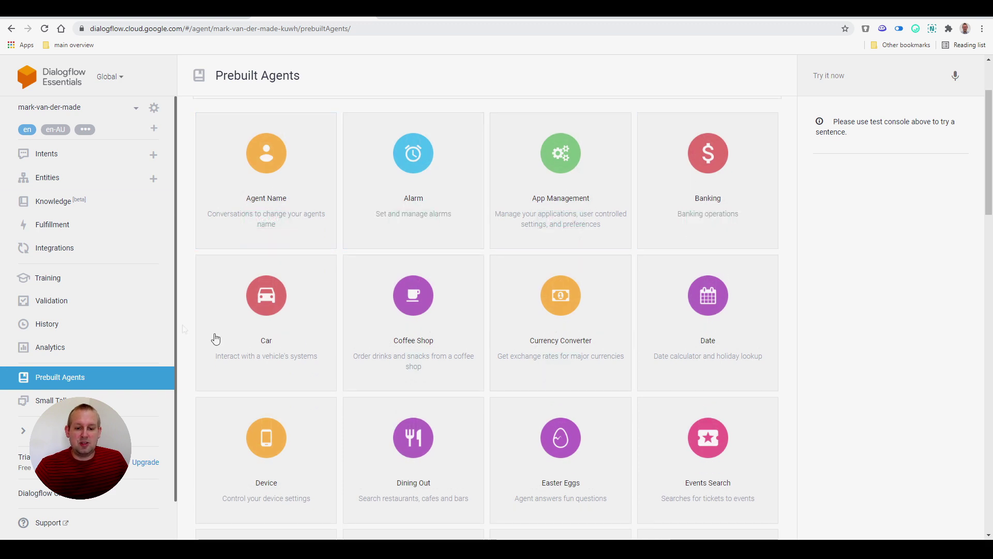
pyautogui.scroll(-2, 231, 220)
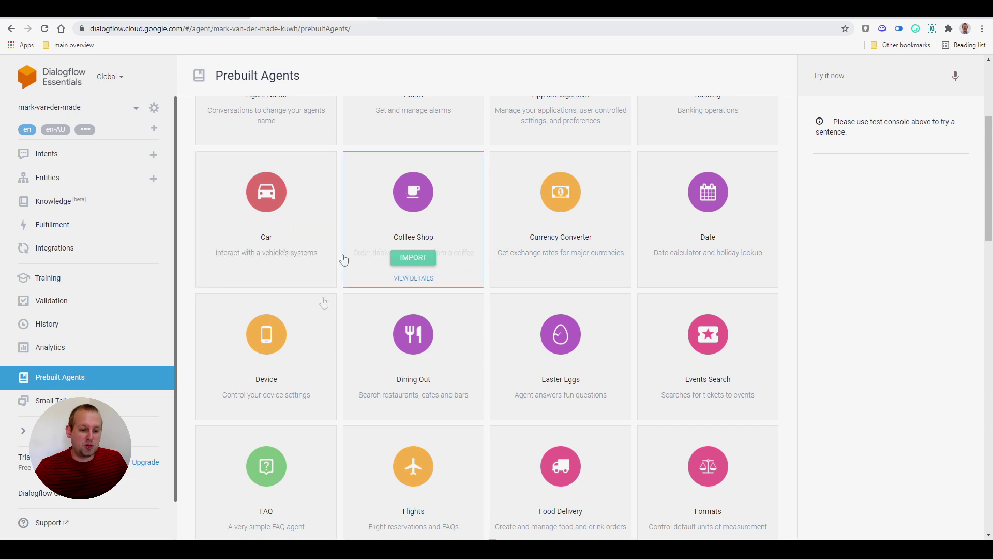
pyautogui.scroll(-1, 424, 318)
pyautogui.scroll(-2, 446, 370)
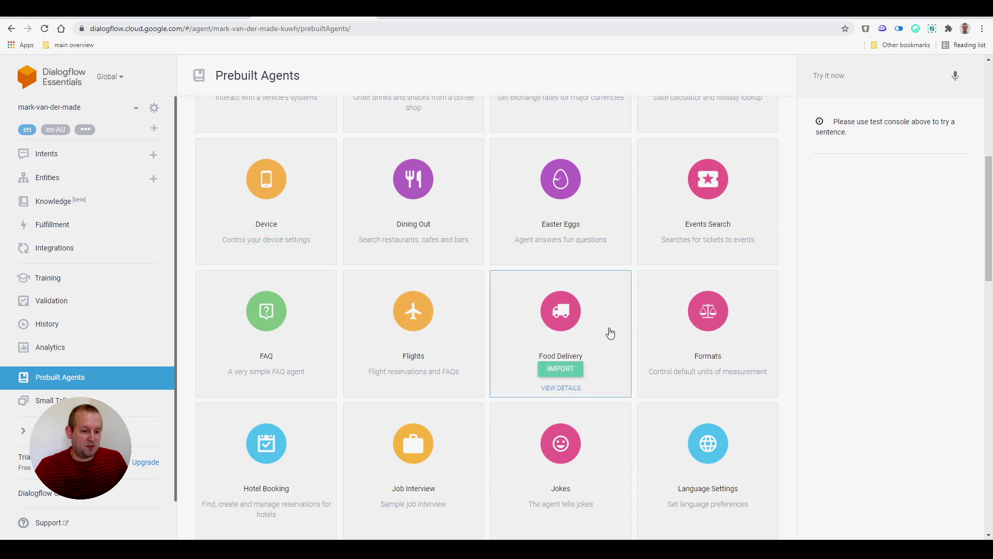
pyautogui.scroll(-3, 460, 396)
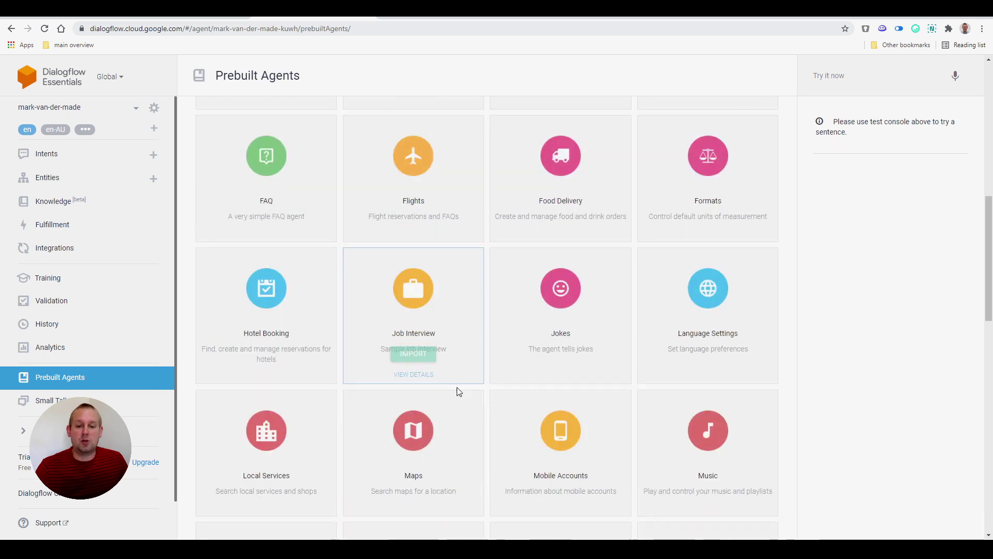
pyautogui.moveTo(257, 151)
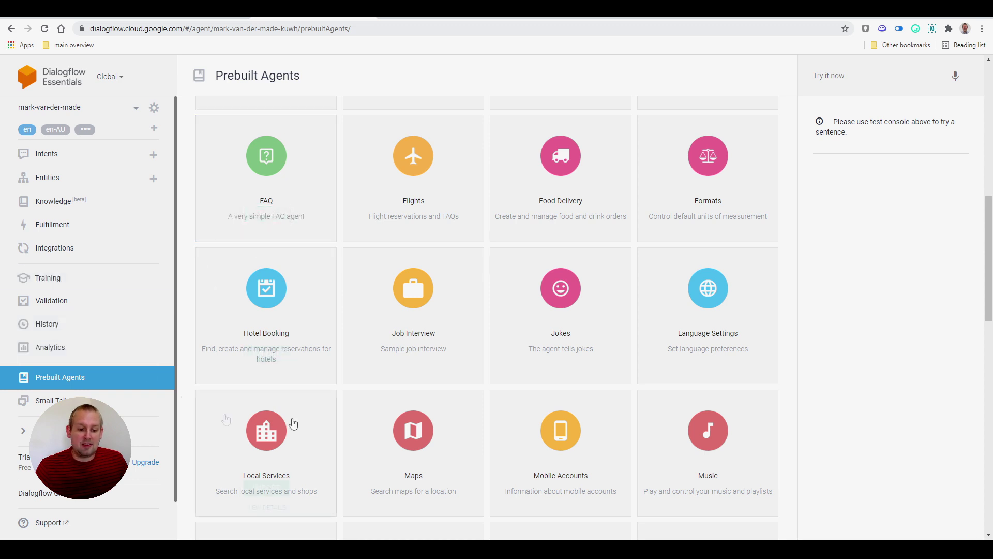
pyautogui.moveTo(378, 354)
pyautogui.scroll(-3, 378, 354)
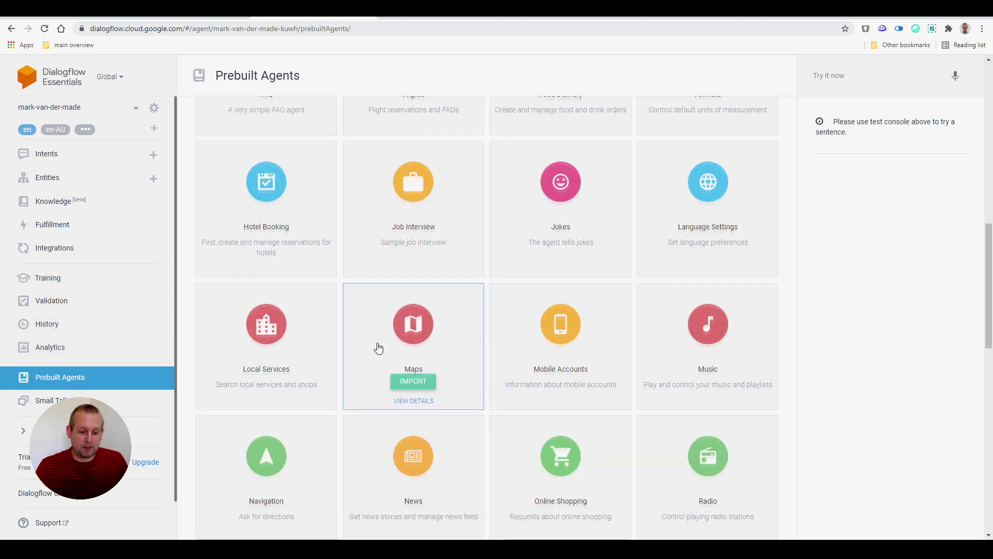
pyautogui.scroll(-5, 378, 348)
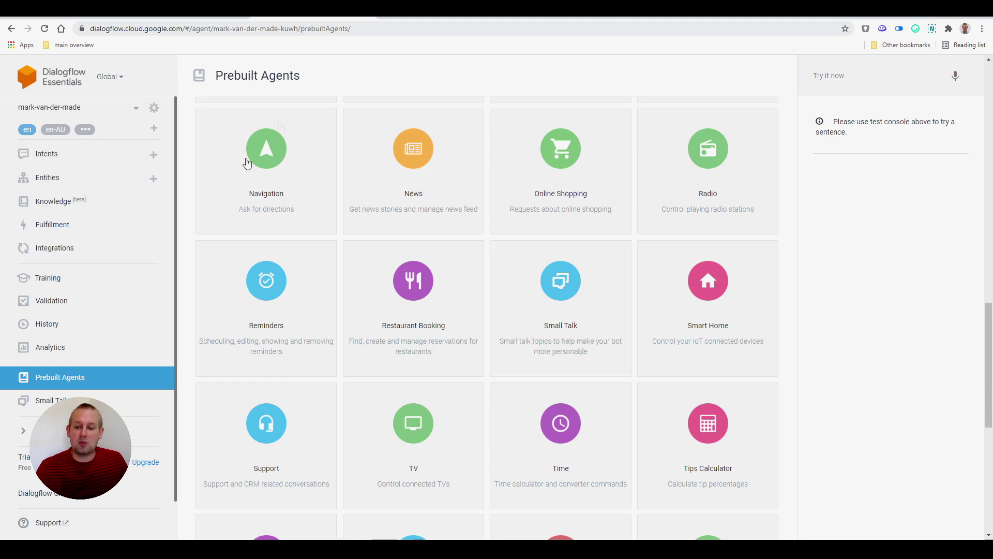
# Open the smalltalk.agent.acquaintance intent and review both pages of its training phrases.
pyautogui.click(81, 160)
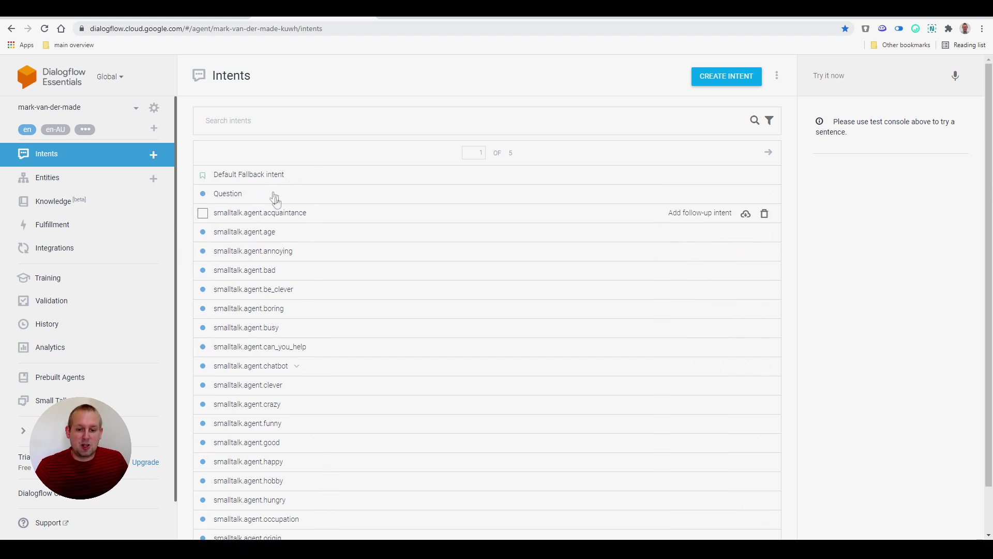
pyautogui.click(337, 217)
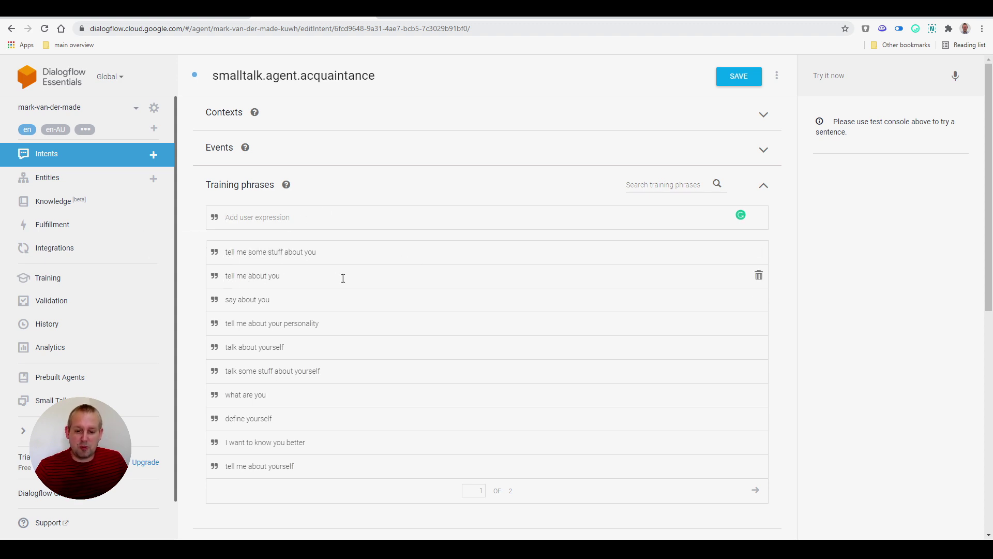
pyautogui.scroll(-2, 569, 414)
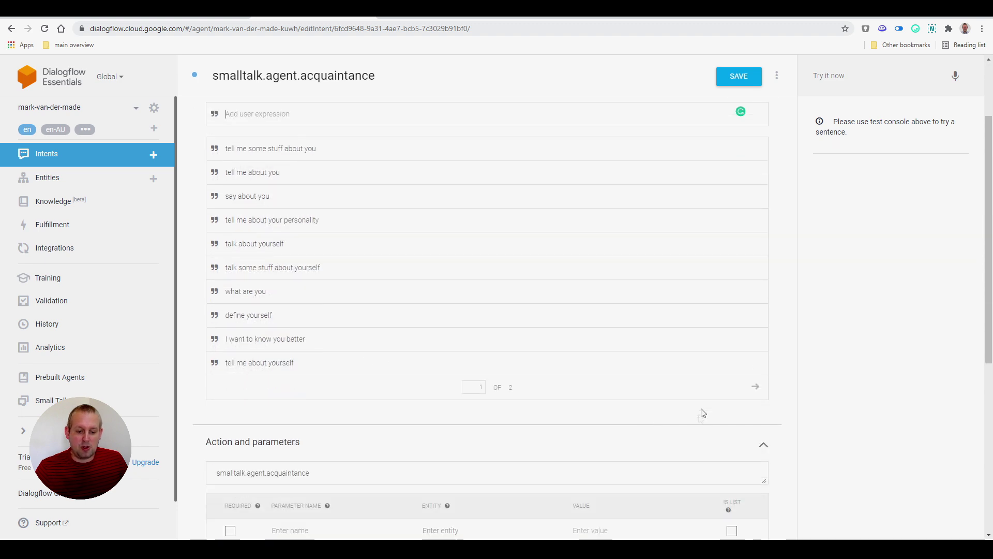
pyautogui.click(755, 386)
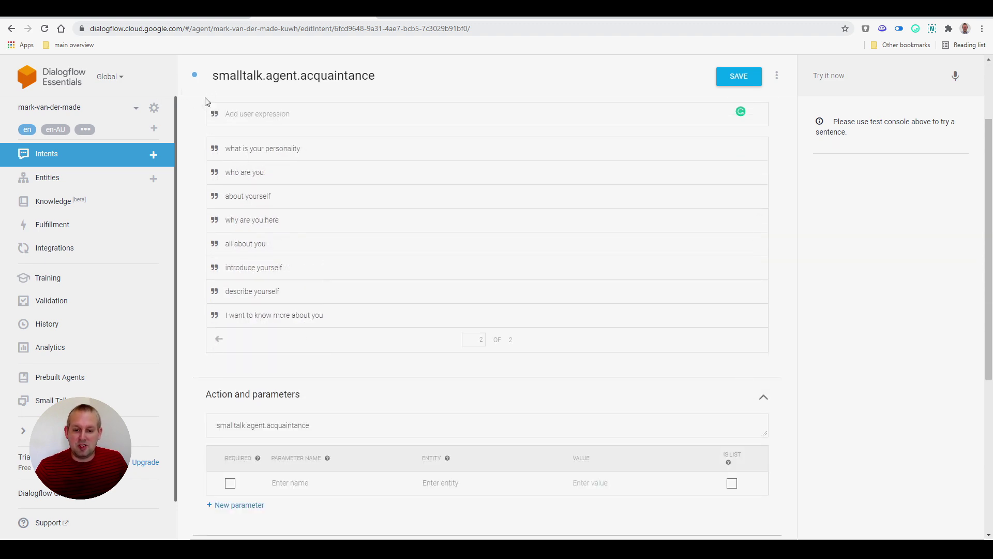
pyautogui.scroll(2, 346, 284)
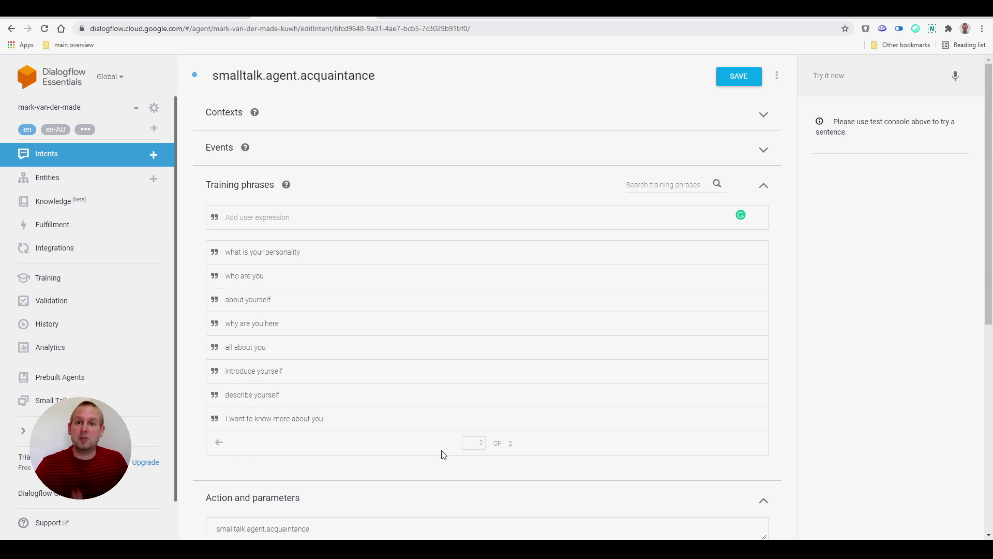
# Add a text response reading "hello" to the intent's default responses and delete that response again.
pyautogui.scroll(-7, 444, 454)
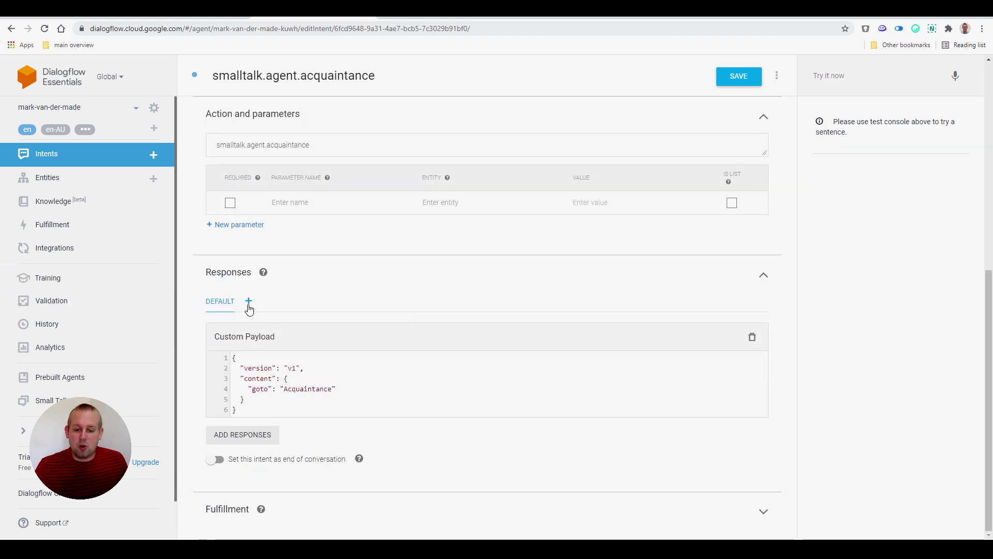
pyautogui.click(253, 436)
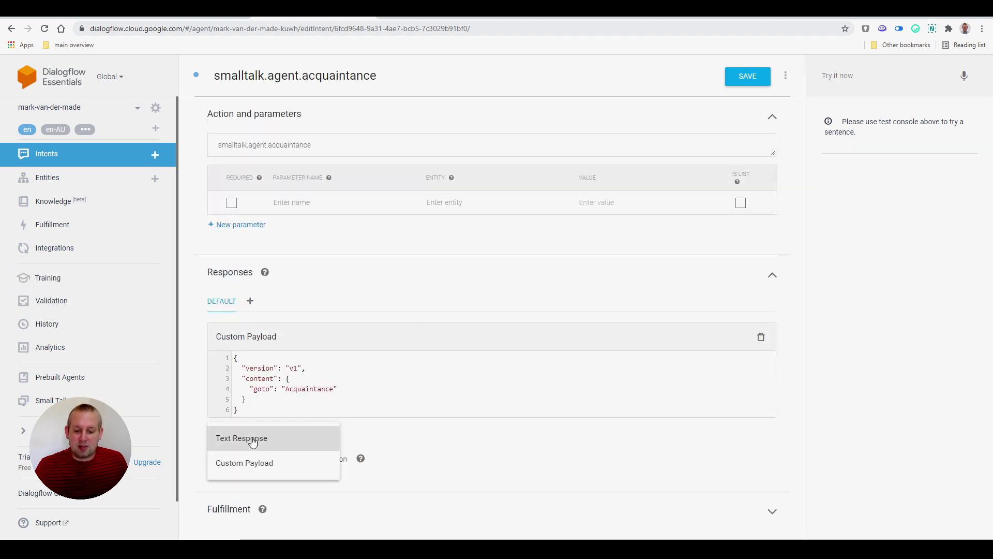
pyautogui.click(252, 438)
pyautogui.scroll(-1, 254, 435)
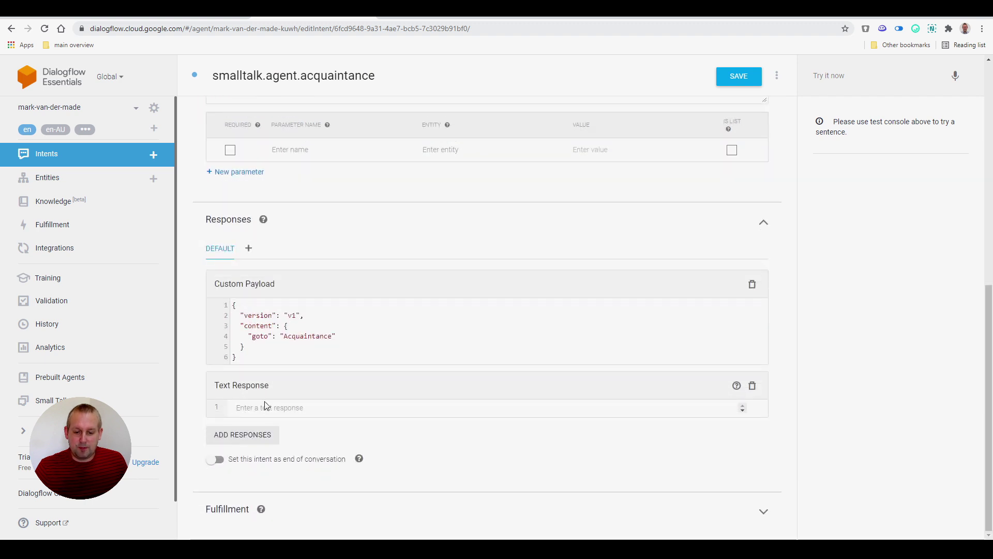
pyautogui.click(386, 412)
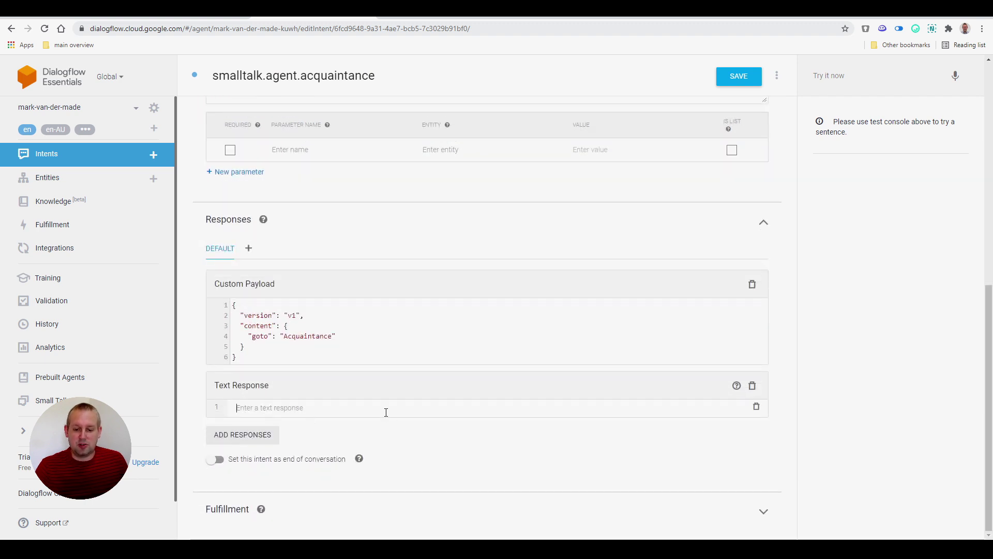
pyautogui.write('hello')
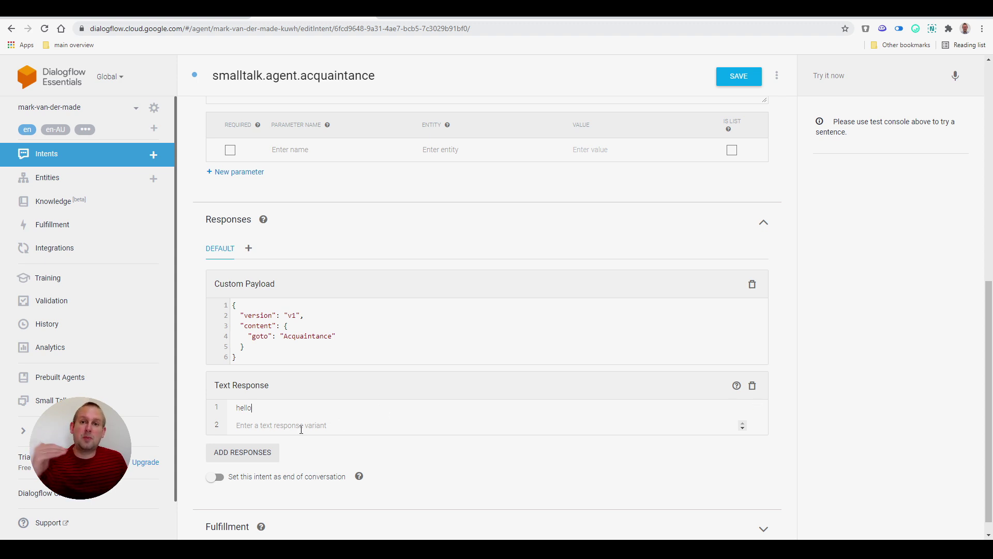
pyautogui.click(753, 387)
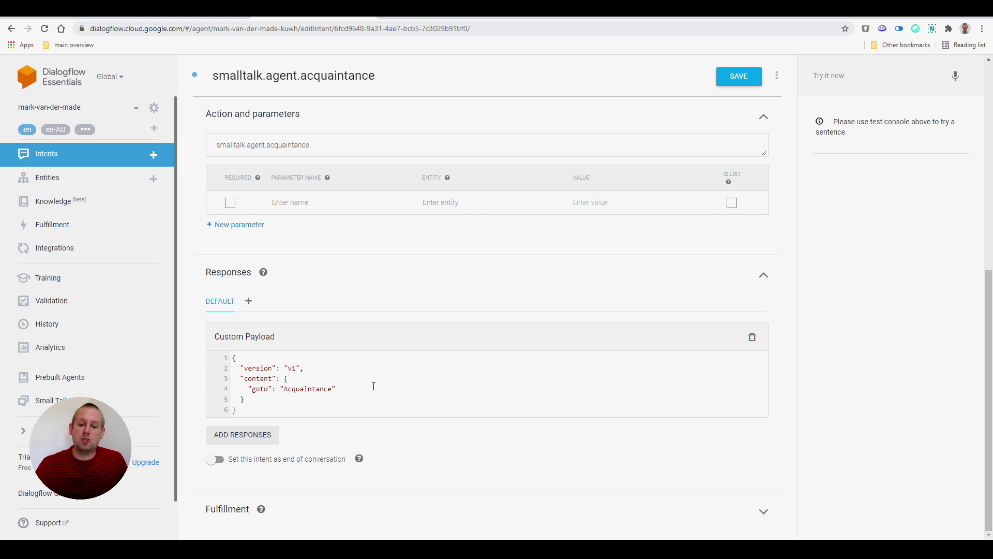
# Replace the goto value in the intent's custom payload with "Blockname".
pyautogui.moveTo(267, 360); pyautogui.dragTo(333, 412)
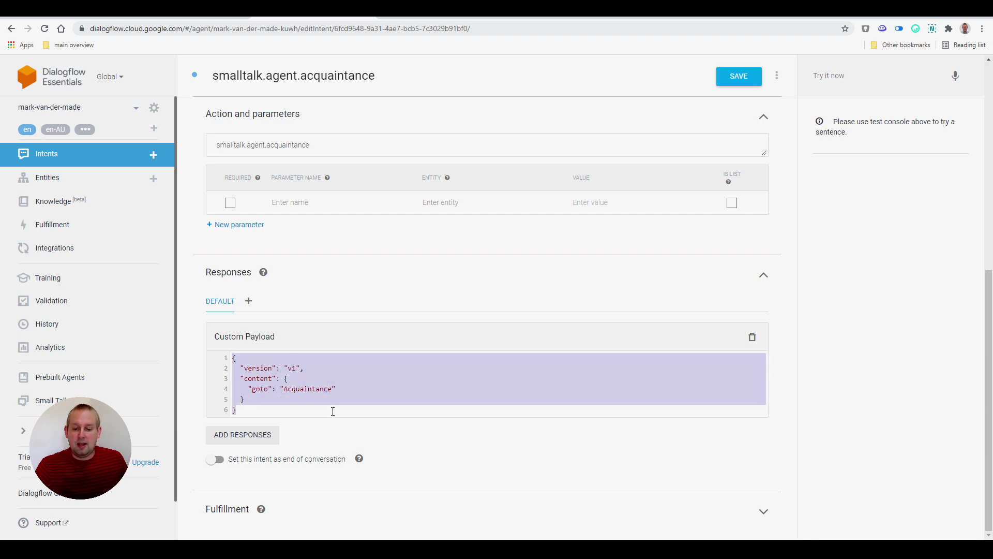
pyautogui.doubleClick(296, 389)
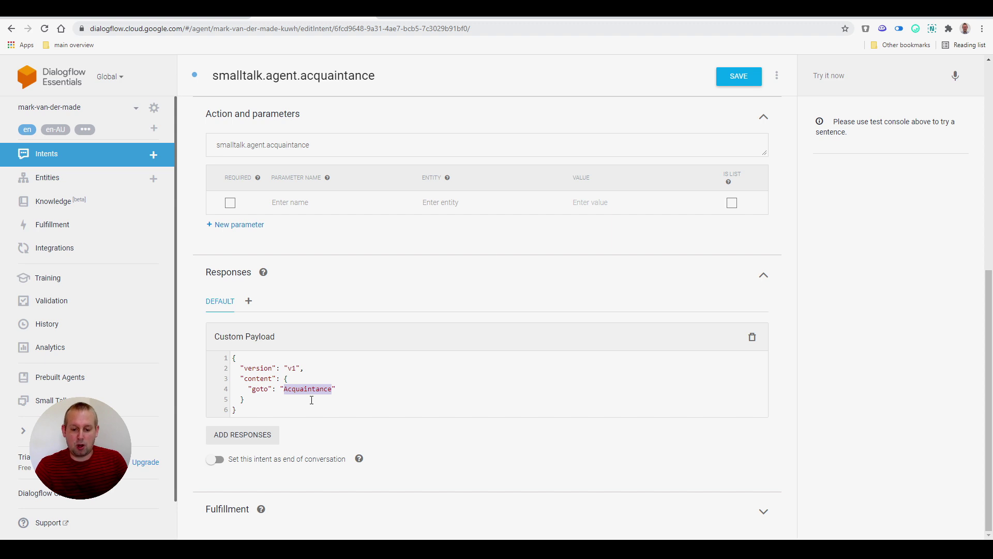
pyautogui.write('Blco')
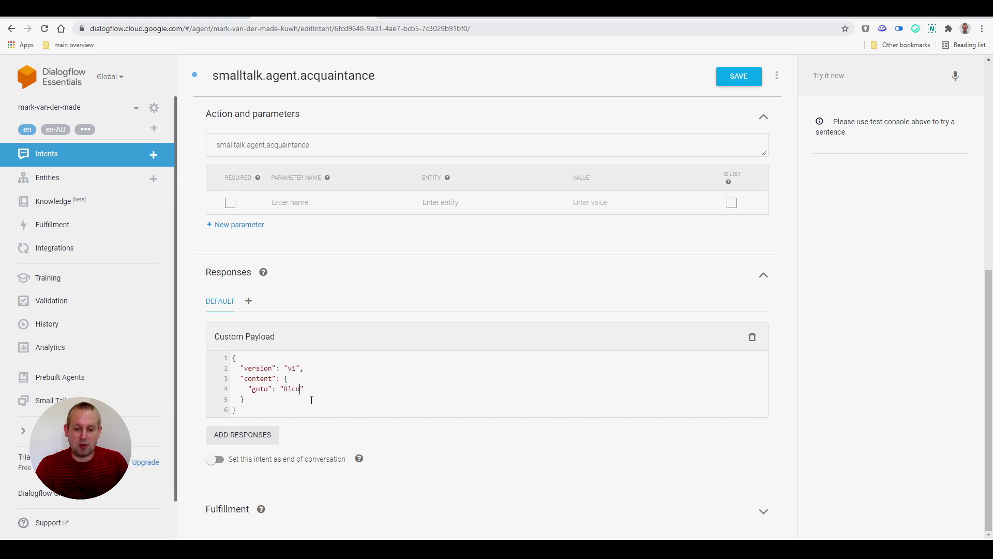
pyautogui.press('BackSpace')
pyautogui.write('ockname')
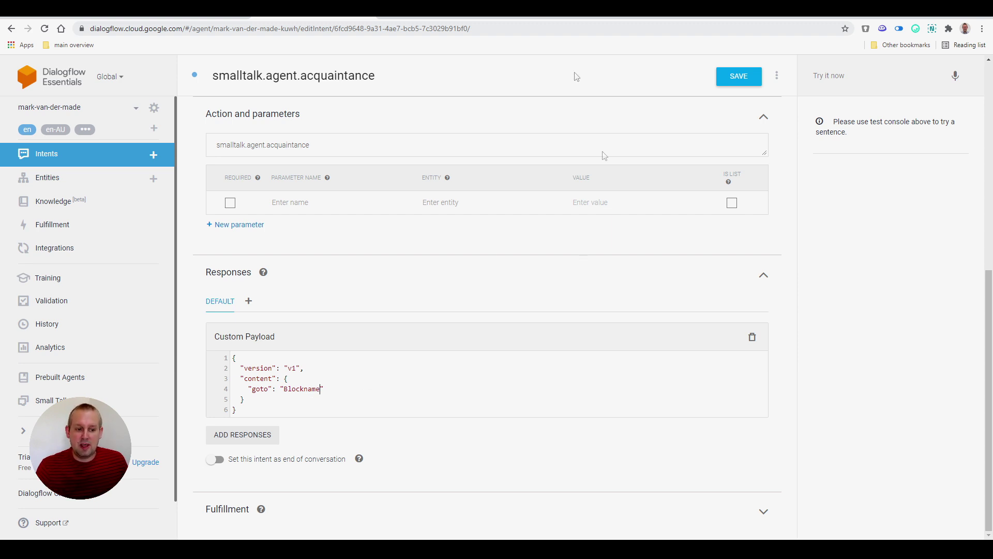
# Switch to the UChat flow, open the details of the Acquaintance block and copy the block's name.
pyautogui.click(216, 12)
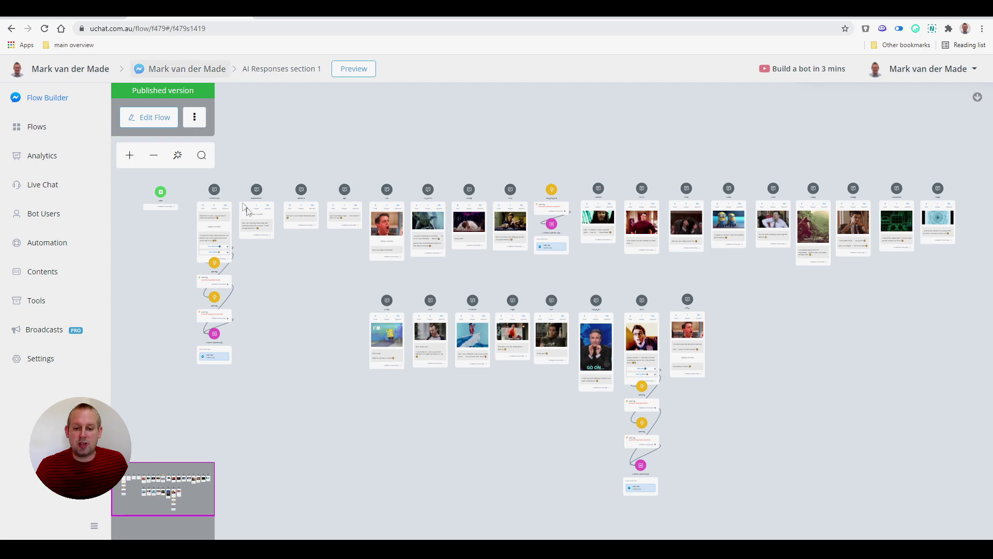
pyautogui.scroll(5, 251, 195)
pyautogui.scroll(3, 250, 195)
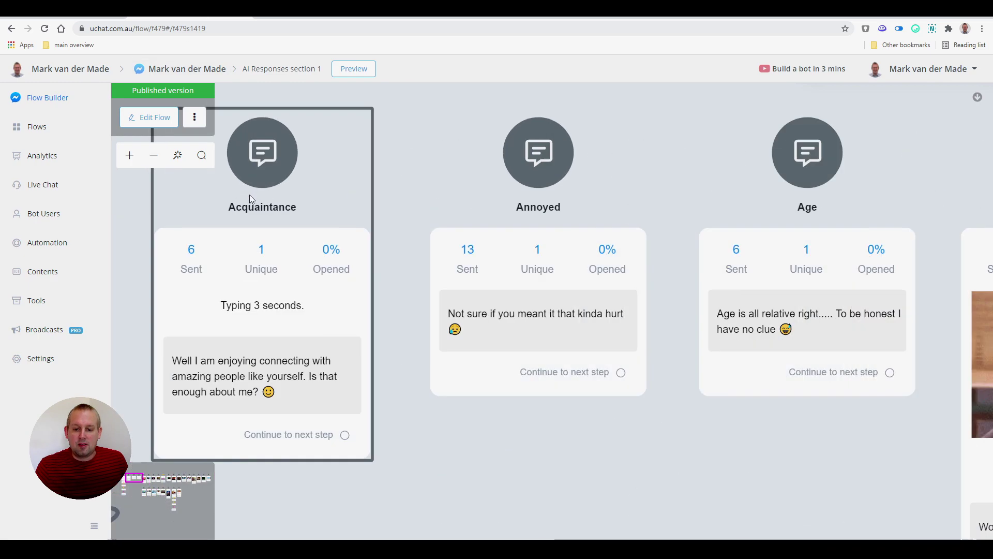
pyautogui.scroll(-2, 250, 195)
pyautogui.scroll(-3, 250, 194)
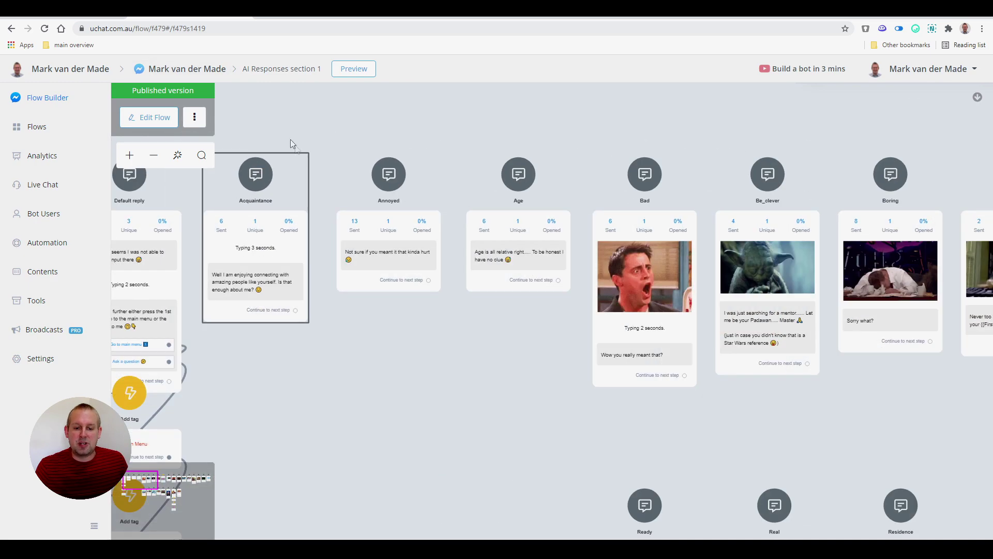
pyautogui.scroll(3, 389, 224)
pyautogui.scroll(2, 389, 224)
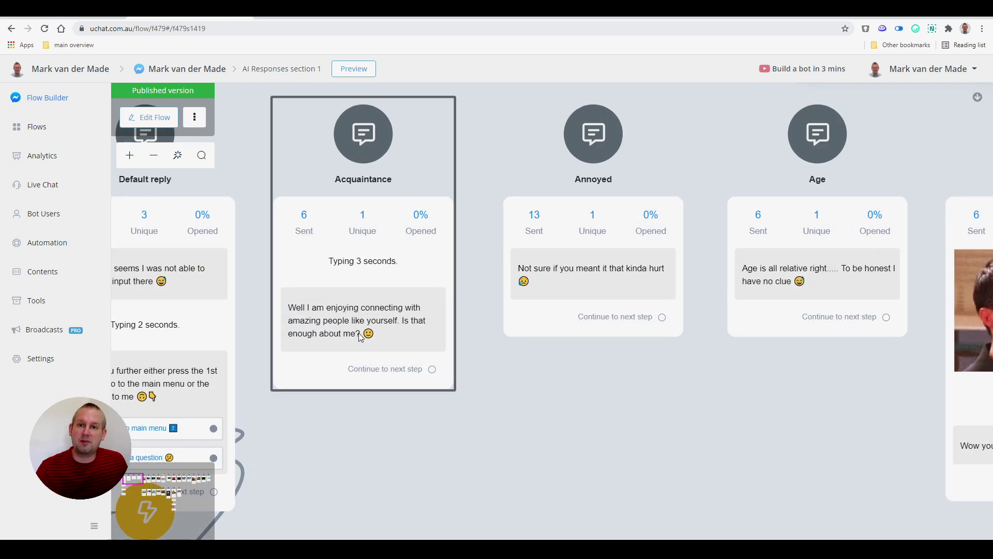
pyautogui.click(357, 201)
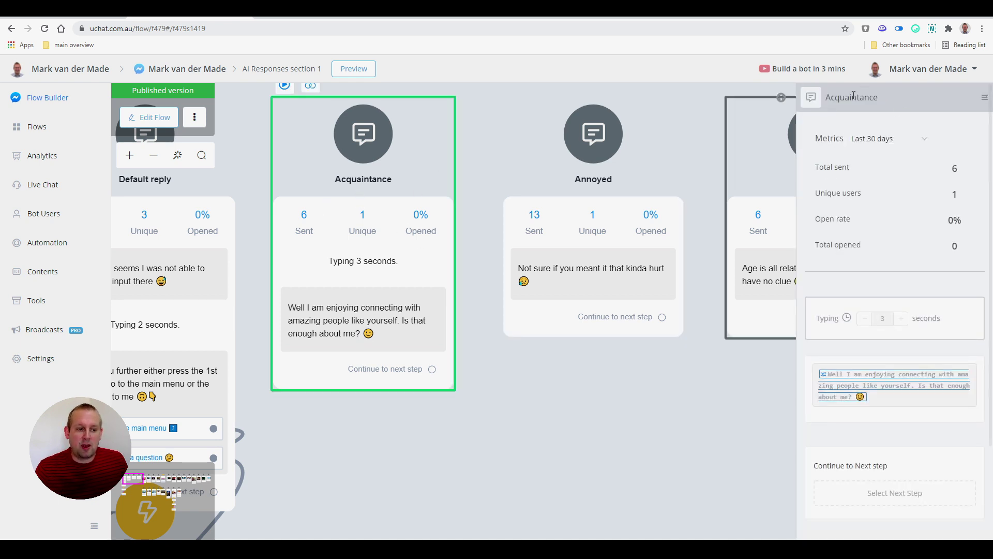
pyautogui.doubleClick(854, 96)
pyautogui.hotkey('ctrl', 'c')
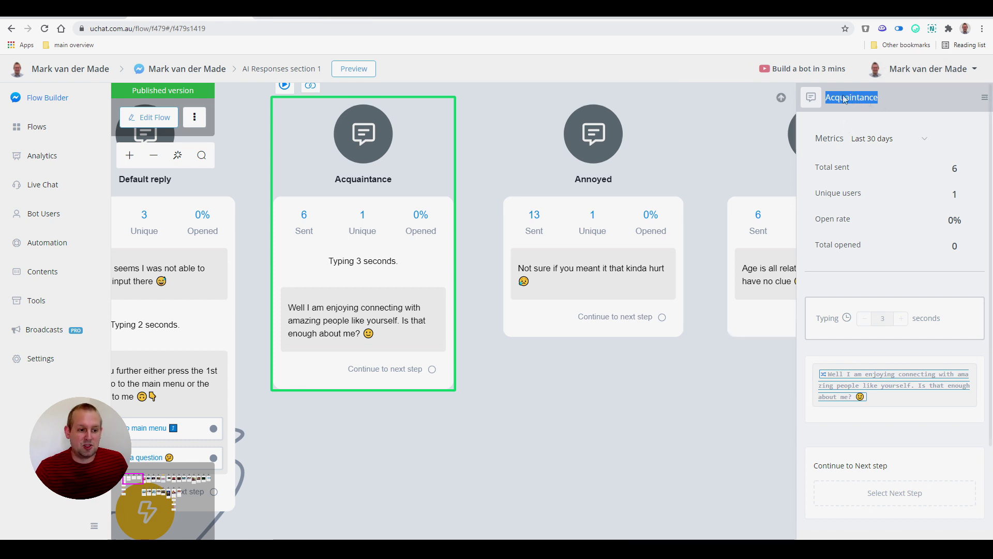
# Return to Dialogflow and paste "Acquaintance" as the payload's goto value, removing the extra line break.
pyautogui.click(314, 17)
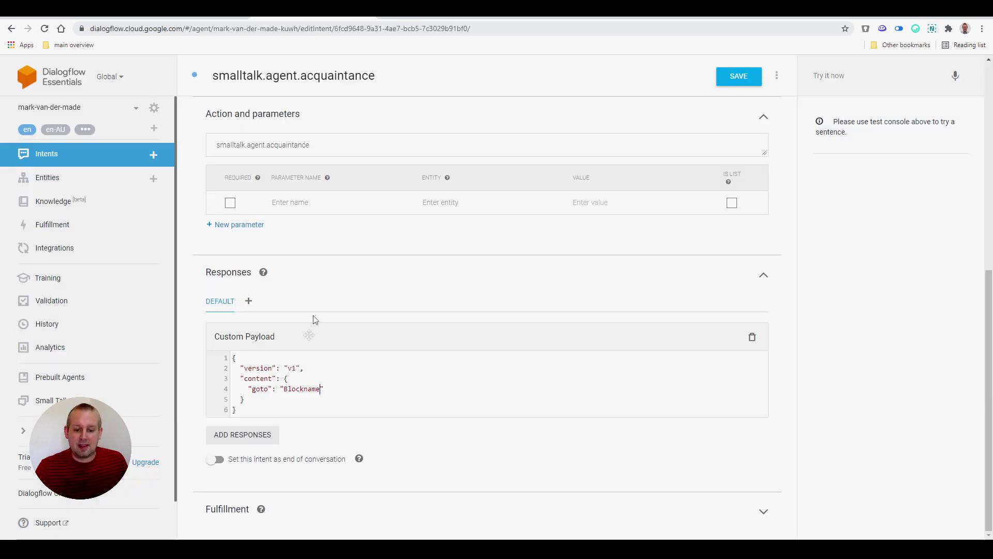
pyautogui.doubleClick(302, 390)
pyautogui.hotkey('ctrl', 'v')
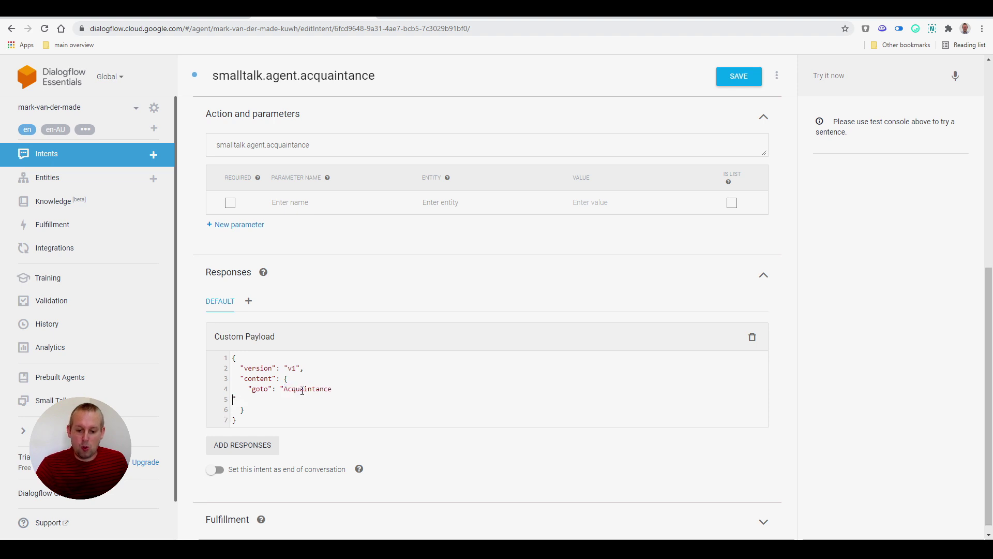
pyautogui.press('Delete')
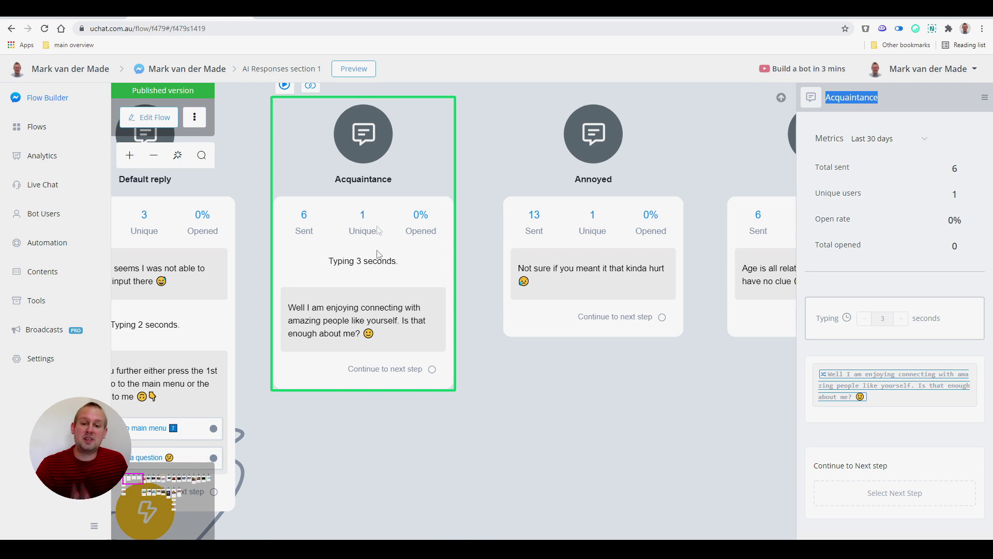
# Go back to the UChat flow and close the Acquaintance block's details to view the neighbouring blocks.
pyautogui.scroll(-3, 398, 370)
pyautogui.click(569, 449)
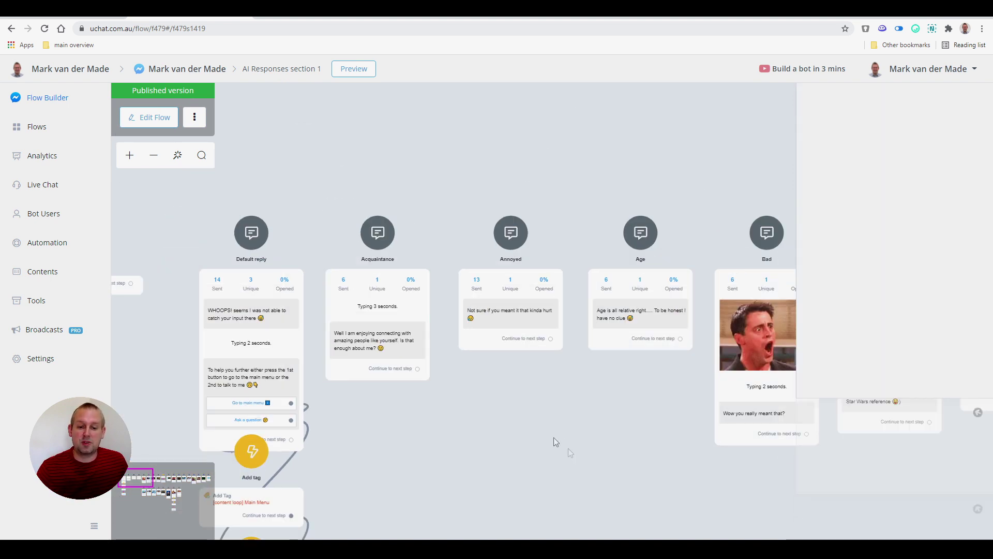
# Put the AI Responses flow into edit mode and focus on the Bad block and its neighbours.
pyautogui.click(150, 121)
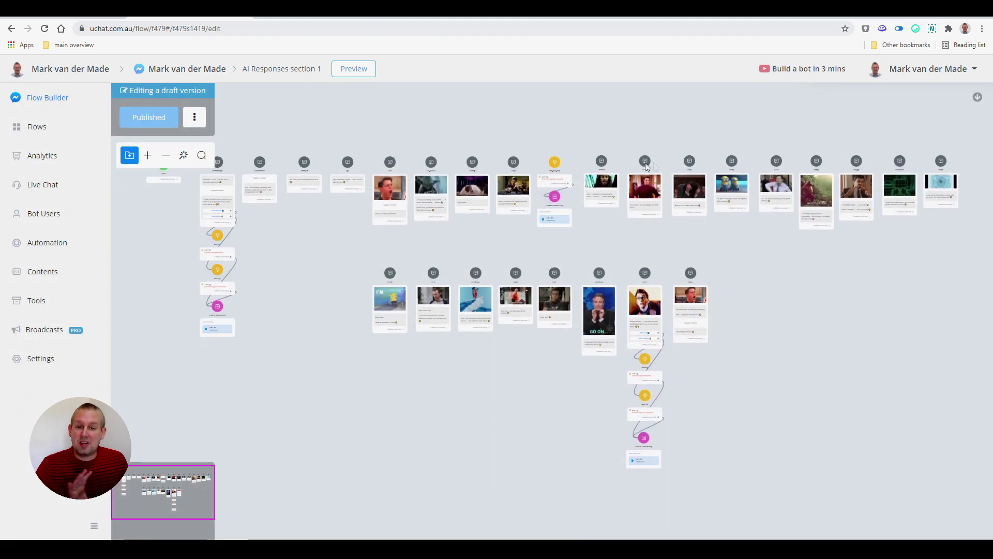
pyautogui.scroll(3, 462, 205)
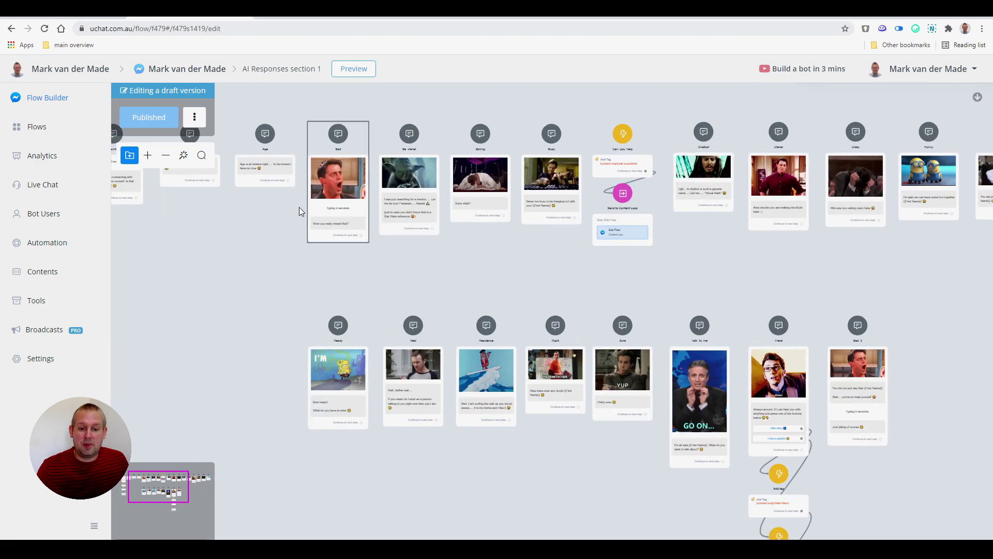
pyautogui.scroll(3, 301, 209)
pyautogui.moveTo(206, 256); pyautogui.dragTo(254, 285)
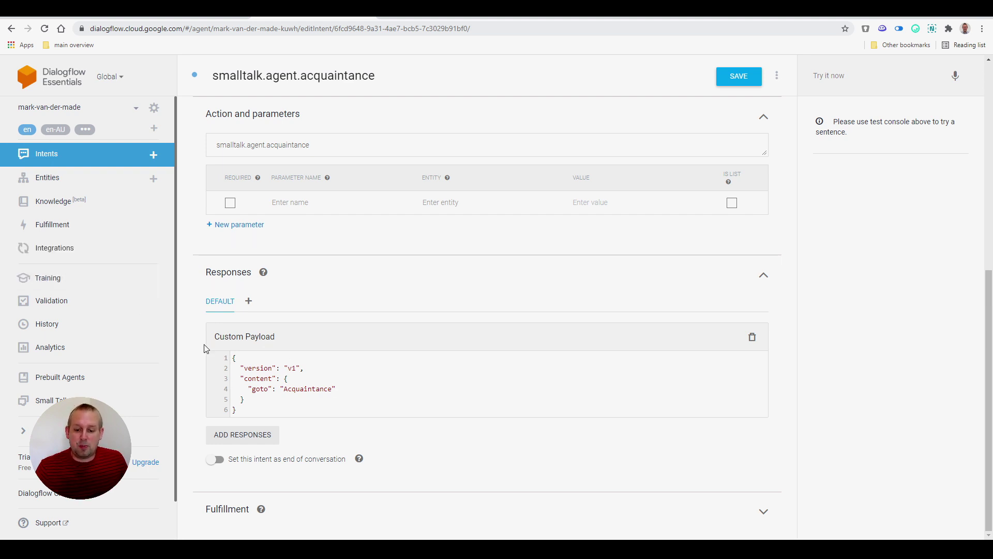
# In Dialogflow, review the acquaintance intent's training phrases and custom payload, and highlight the payload's goto value.
pyautogui.scroll(5, 305, 306)
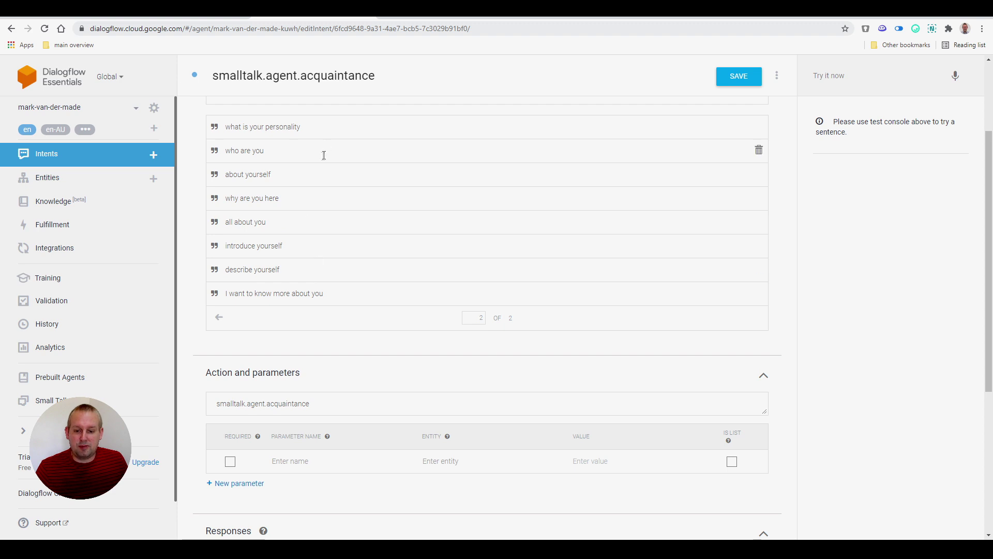
pyautogui.scroll(-5, 324, 155)
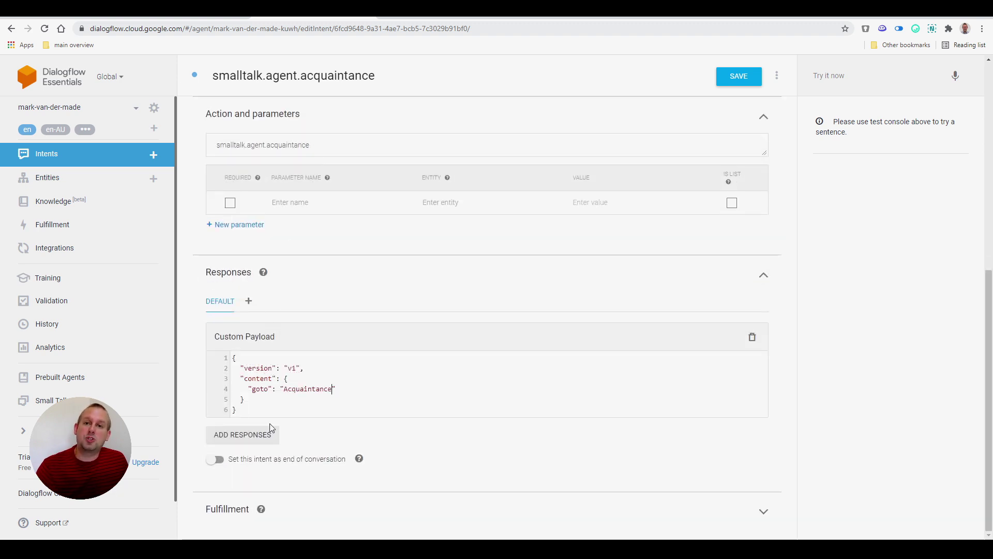
pyautogui.moveTo(264, 363); pyautogui.dragTo(321, 413)
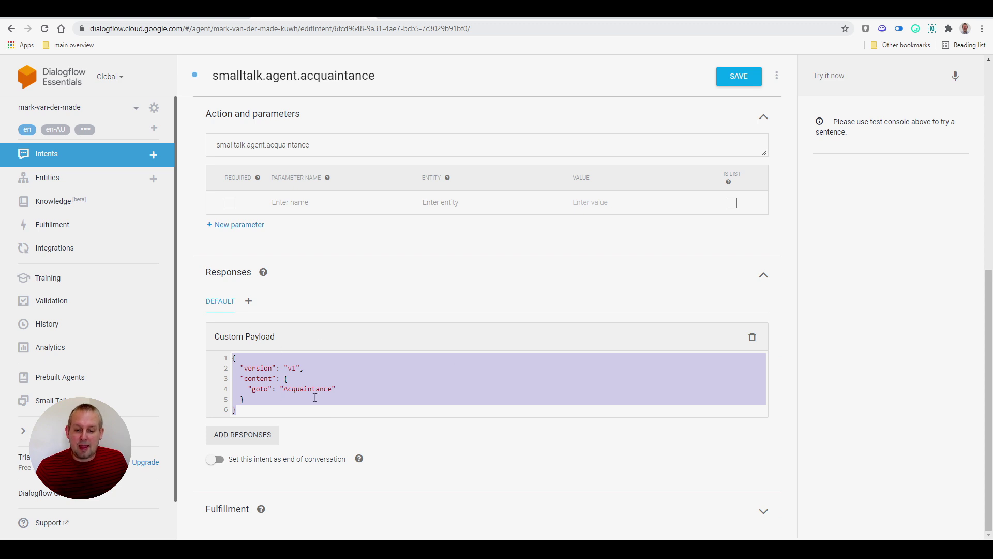
pyautogui.click(315, 397)
pyautogui.doubleClick(305, 388)
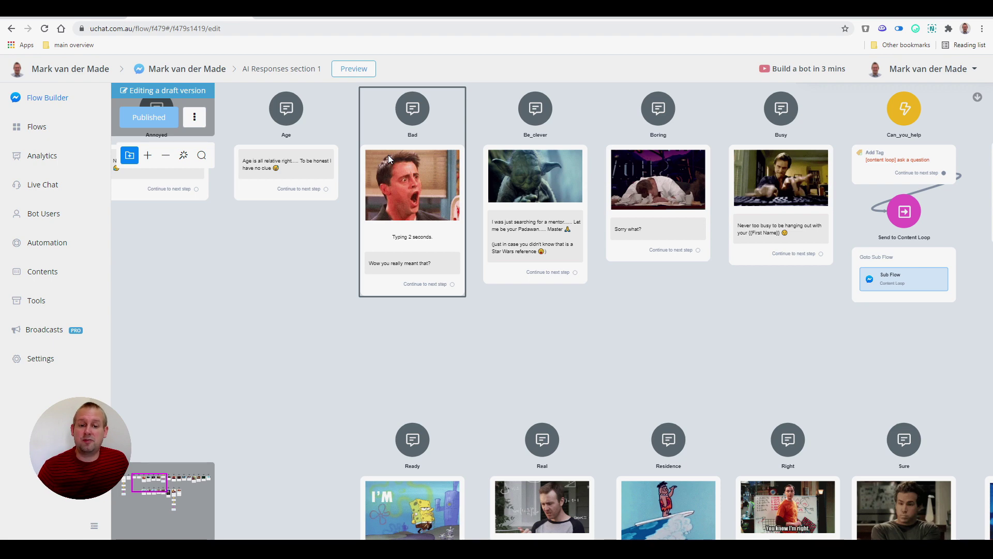
# Return to Dialogflow and go back to the intents list, leaving the acquaintance intent without saving.
pyautogui.hotkey('ctrl', 'Tab')
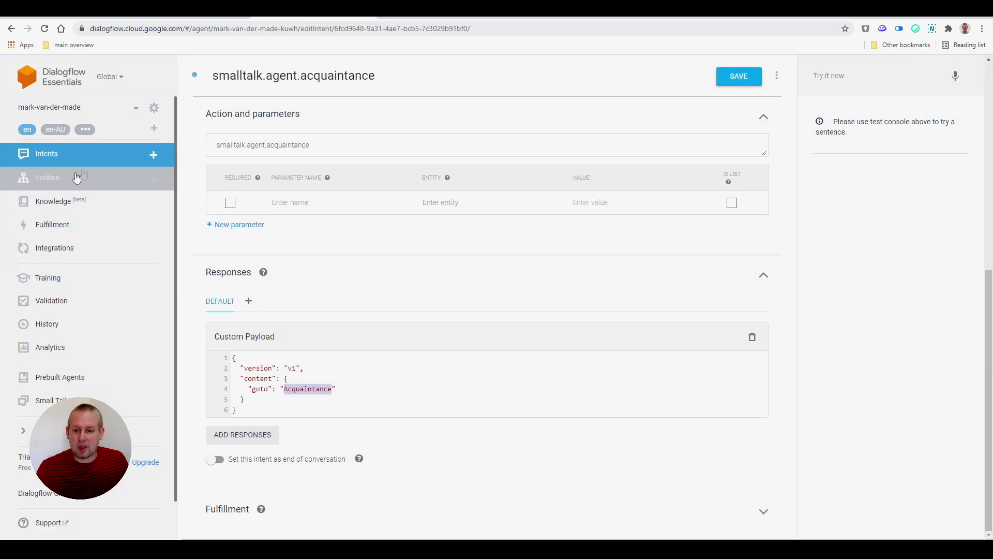
pyautogui.click(59, 155)
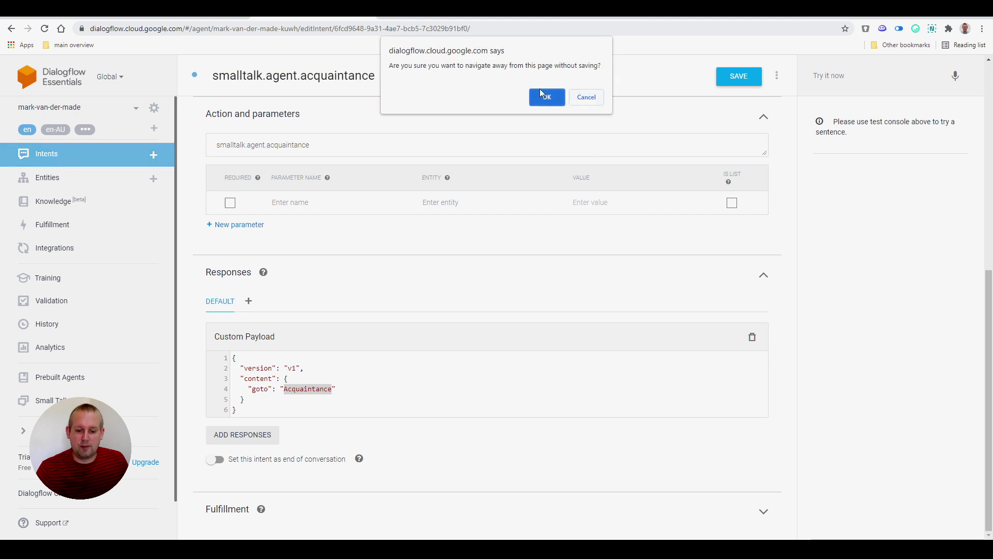
pyautogui.click(547, 104)
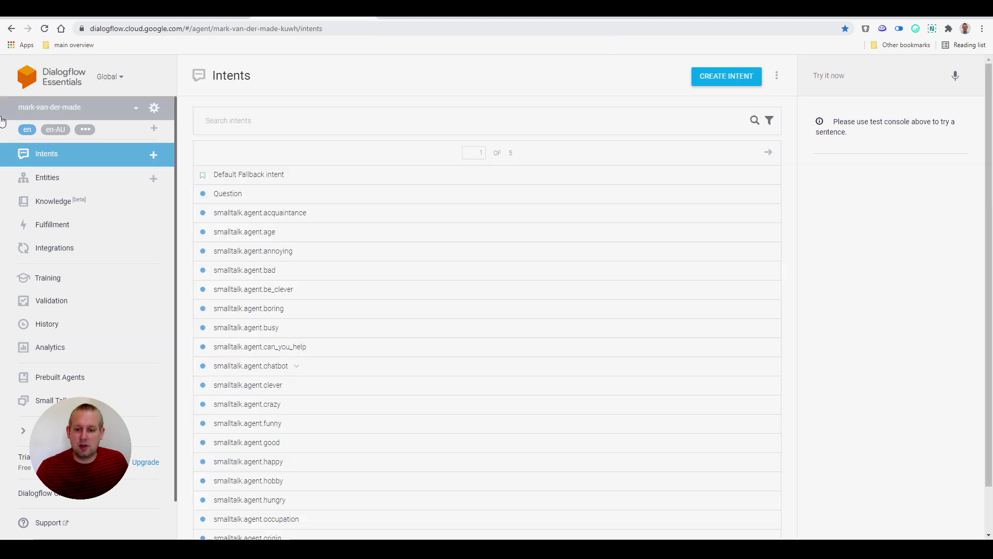
# Open the smalltalk.agent.bad intent and examine its training phrases and the goto value in its custom payload.
pyautogui.click(291, 277)
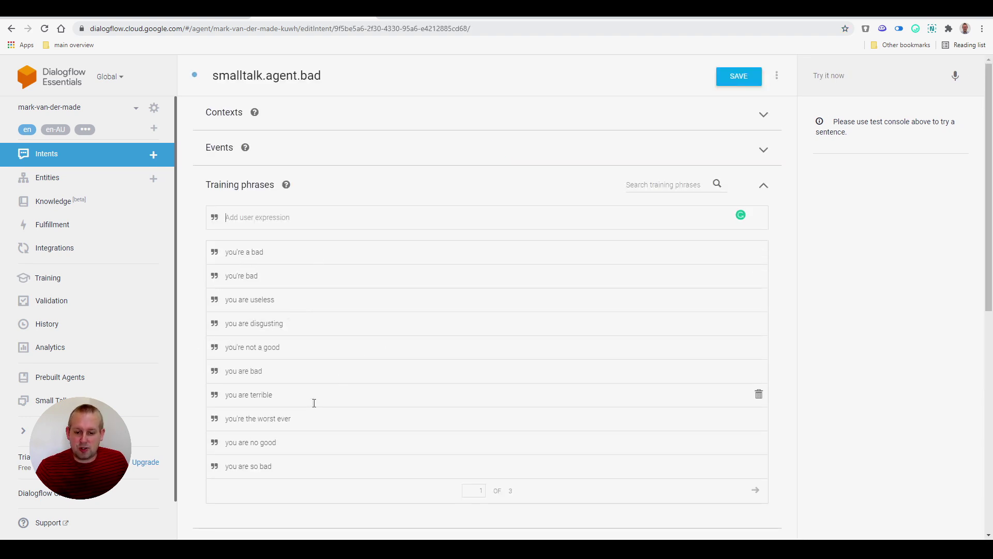
pyautogui.scroll(-1, 284, 417)
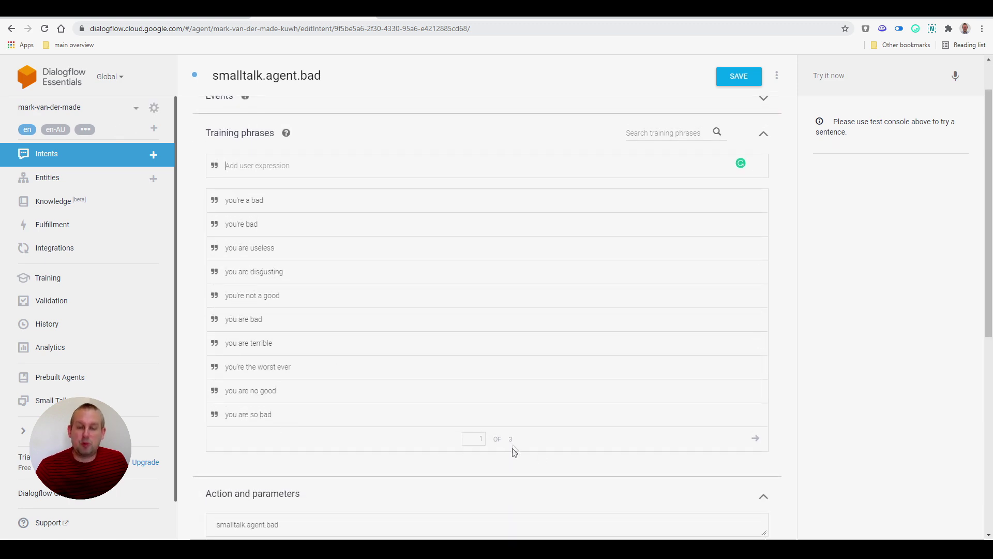
pyautogui.scroll(-7, 515, 449)
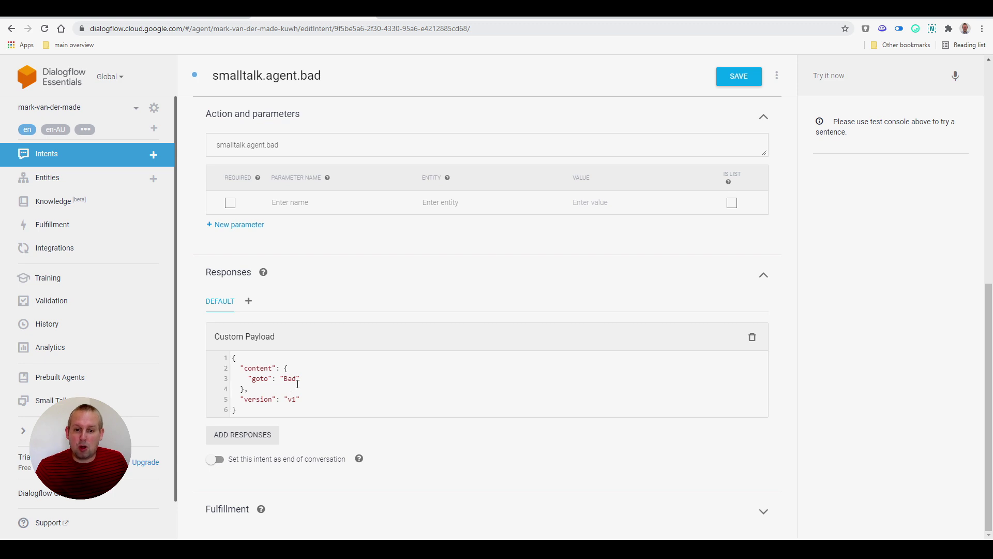
# Switch to the UChat flow, open the Bad block's details and view the random text variants of its message.
pyautogui.hotkey('ctrl', 'Tab')
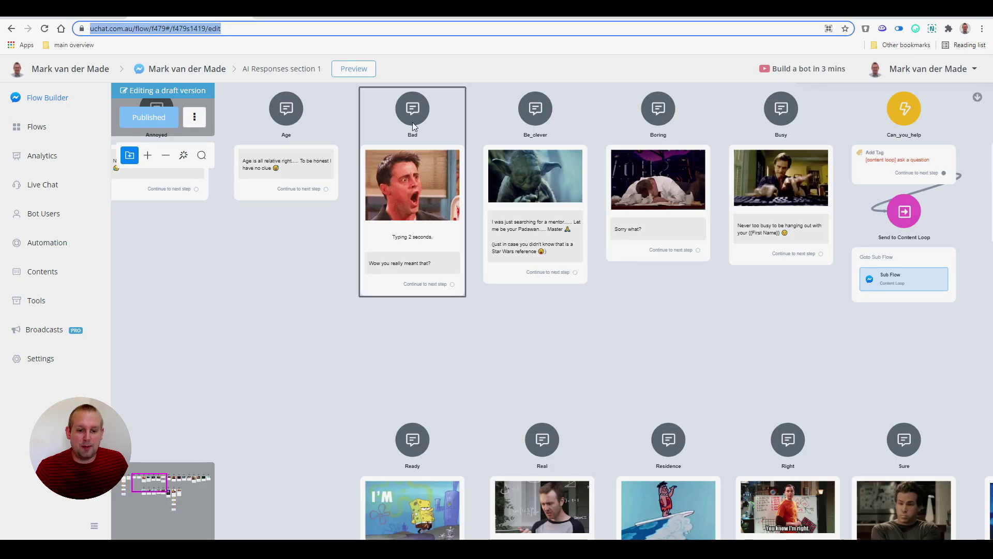
pyautogui.click(412, 122)
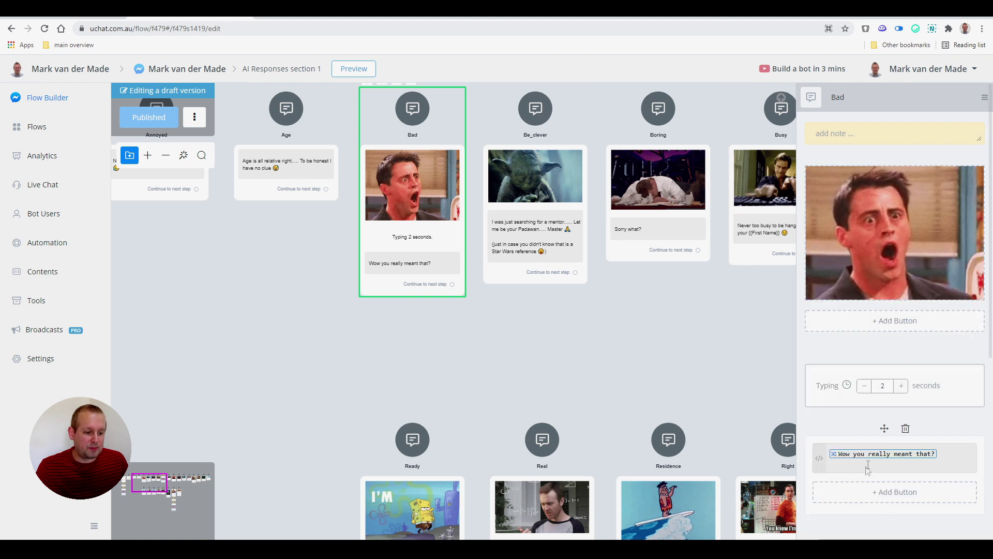
pyautogui.tripleClick(870, 458)
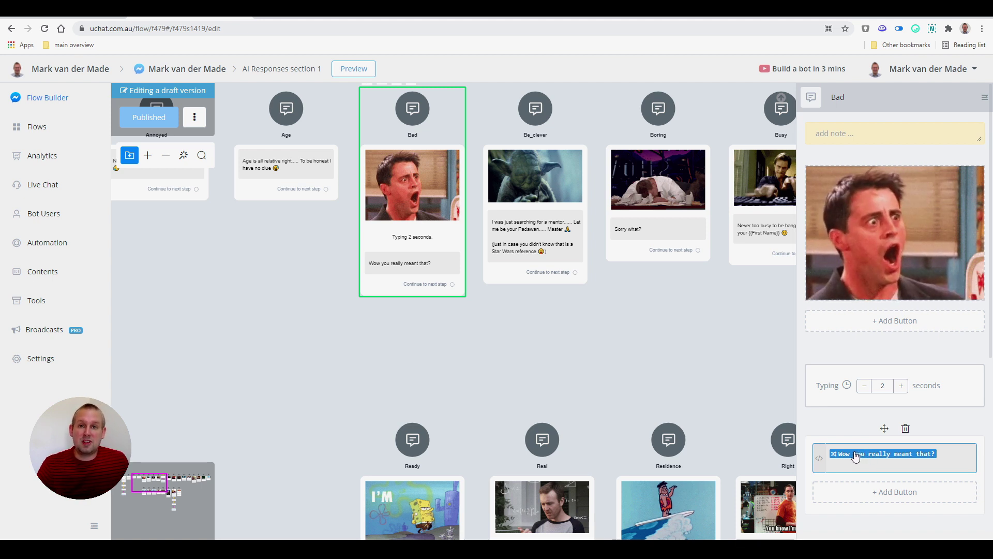
pyautogui.click(853, 454)
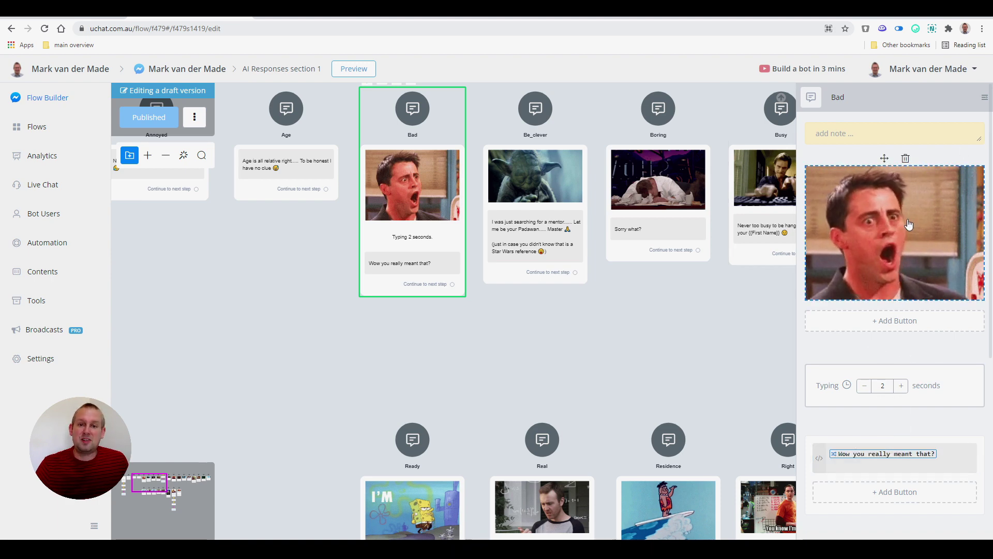
pyautogui.click(913, 453)
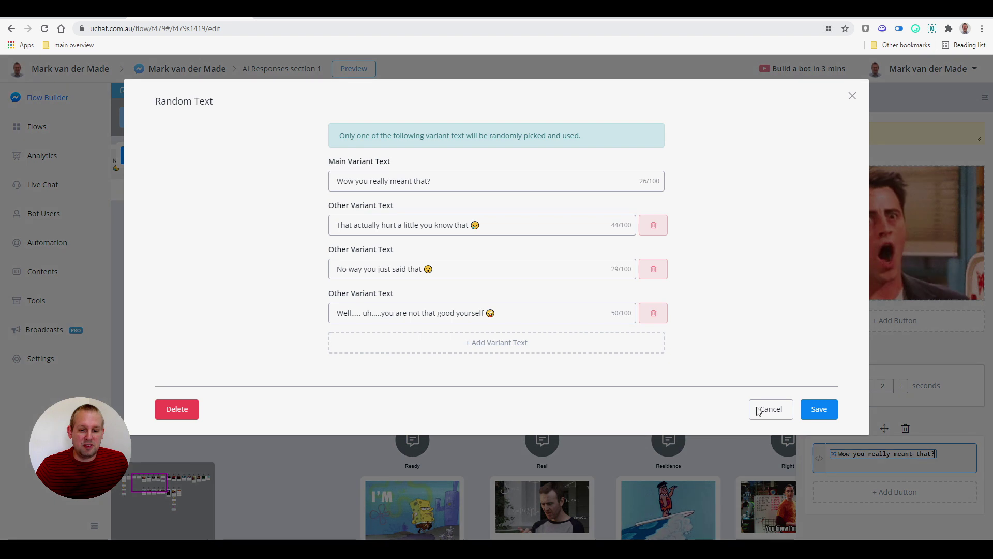